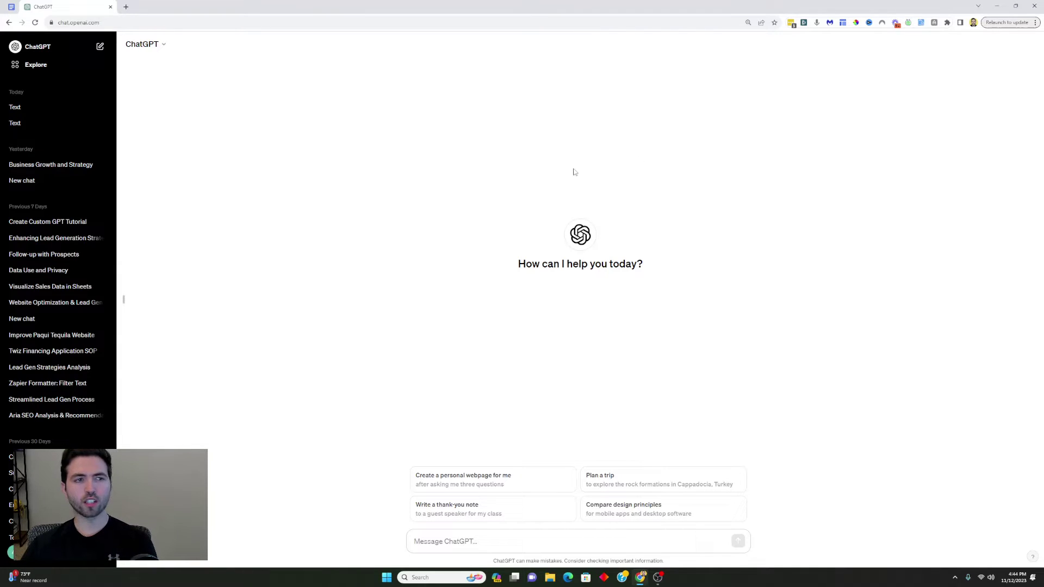
# - Go to Explore and create a new draft GPT from My GPTs
pyautogui.click(43, 66)
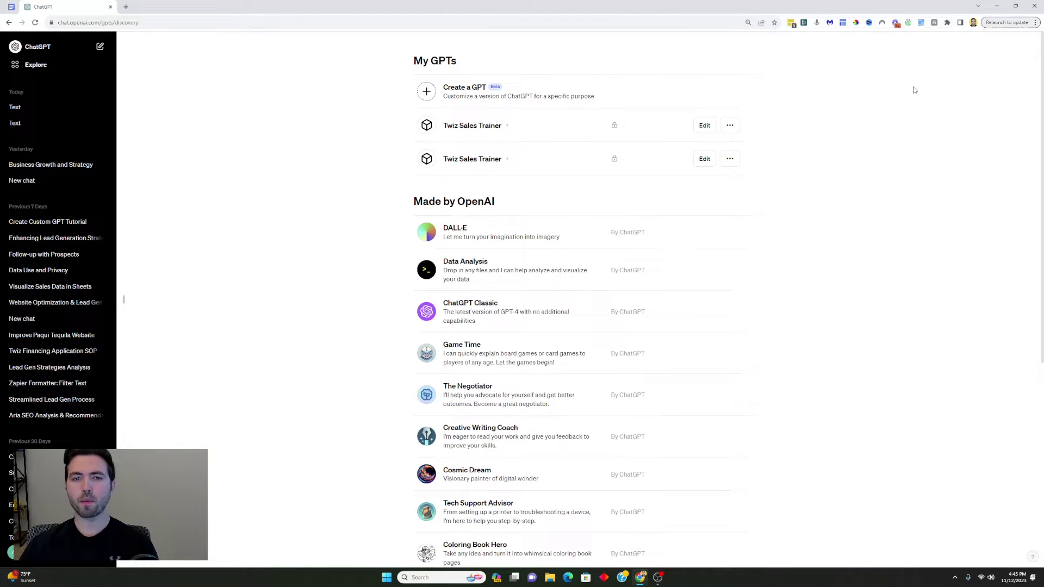
pyautogui.click(486, 104)
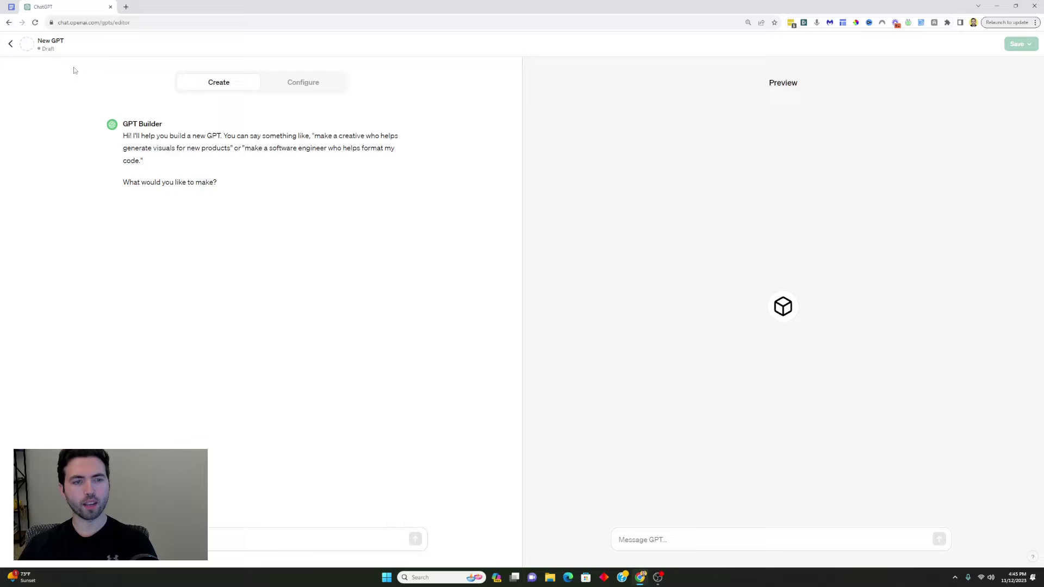
# - Enter 'Sales Trainer' as the GPT's name in the Configure tab
pyautogui.click(303, 82)
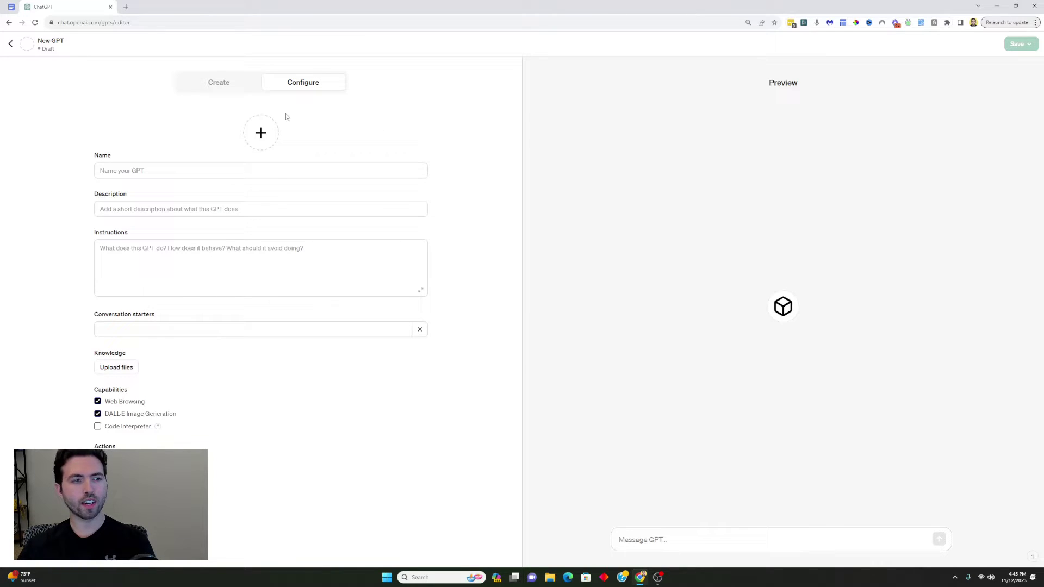
pyautogui.click(269, 172)
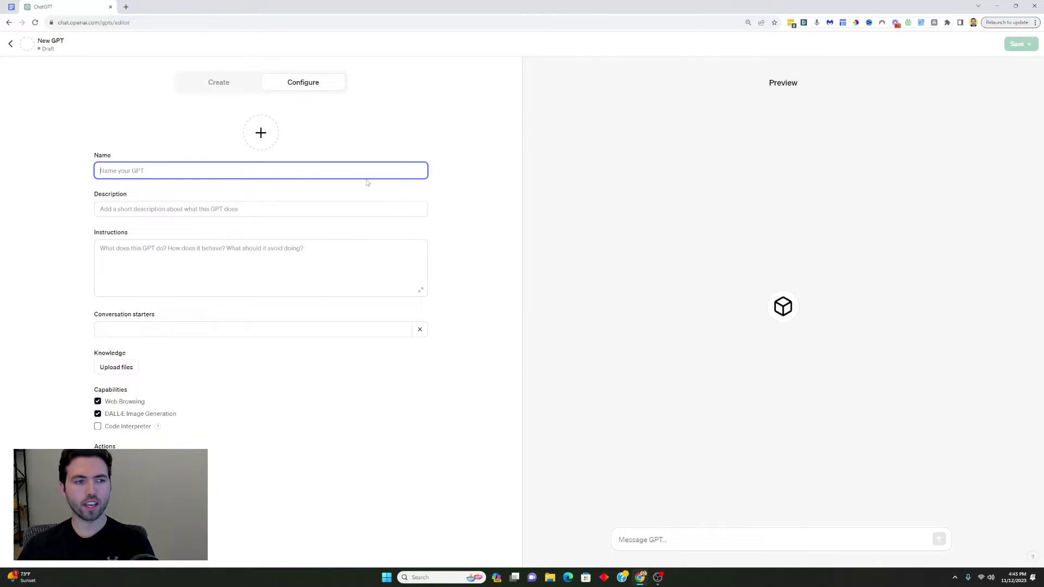
pyautogui.write('Sales Trainer')
pyautogui.click(441, 134)
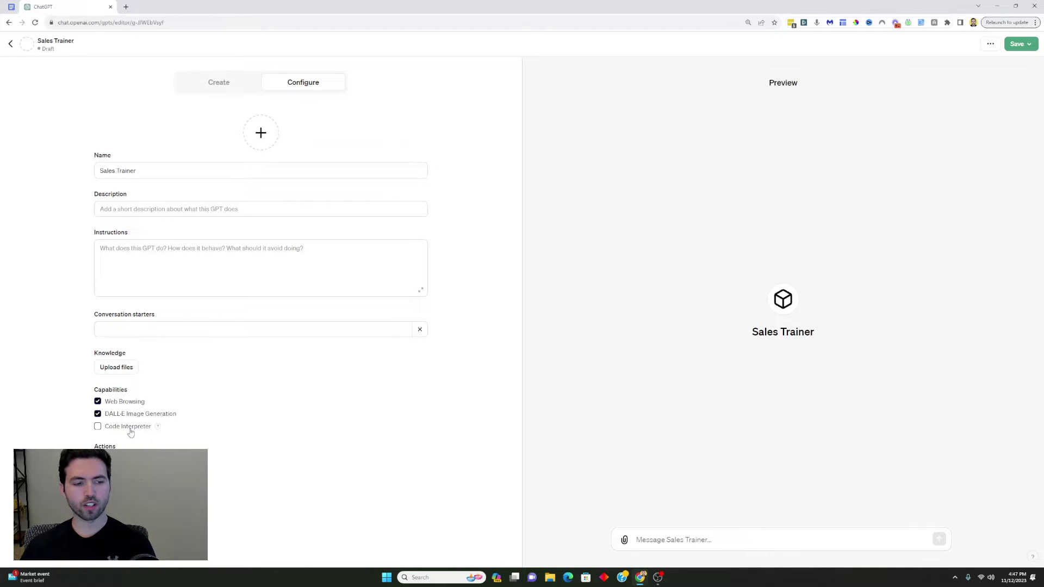
pyautogui.moveTo(156, 430)
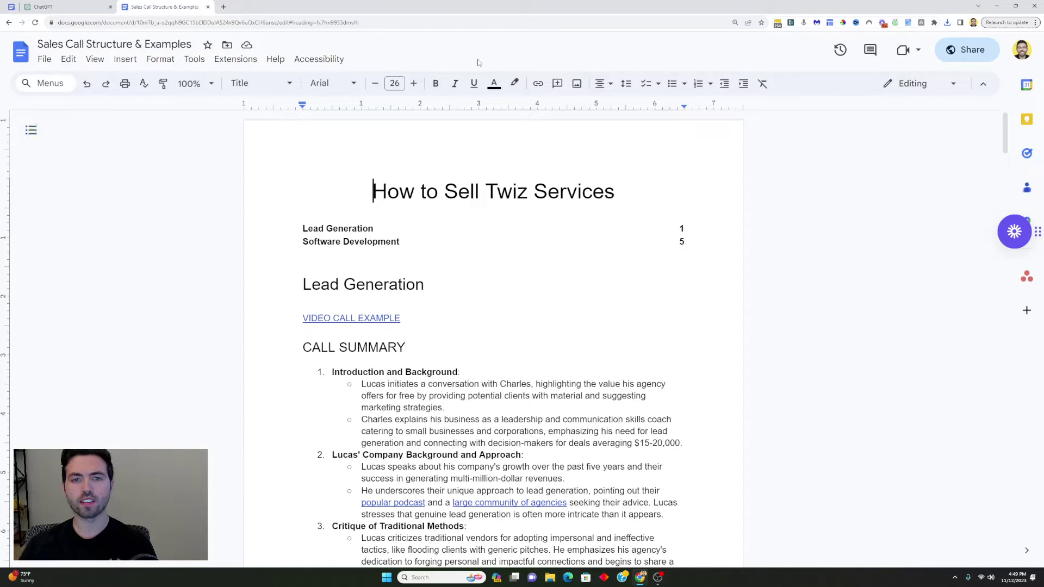
# - Download the sales call Google Doc as a PDF Document
pyautogui.click(44, 59)
pyautogui.moveTo(100, 194)
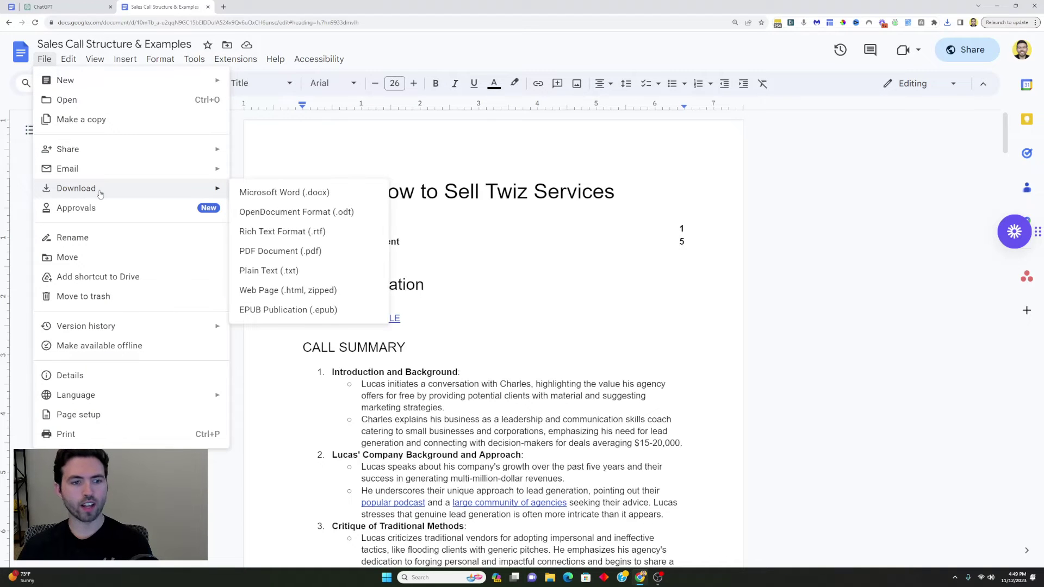
pyautogui.click(474, 34)
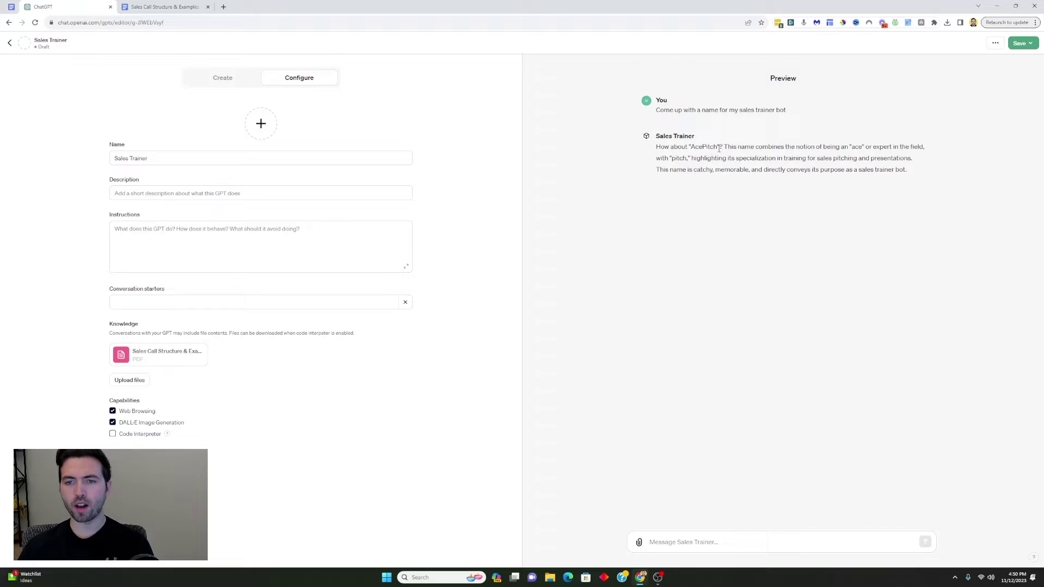
# - Replace the name 'Sales Trainer' with 'AcePitch' copied from the preview reply
pyautogui.moveTo(718, 148); pyautogui.dragTo(692, 151)
pyautogui.hotkey('ctrl', 'c')
pyautogui.tripleClick(152, 161)
pyautogui.hotkey('ctrl', 'v')
pyautogui.click(69, 196)
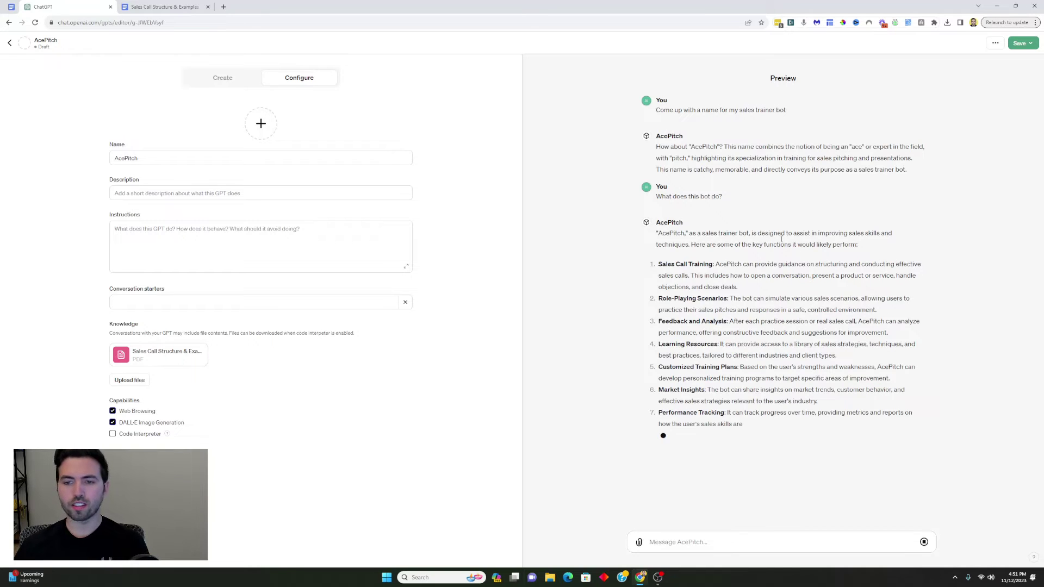
# - Paste the reply's first sentence as the description, tailor it to Twiz, and edit the instructions
pyautogui.moveTo(683, 231); pyautogui.dragTo(656, 233)
pyautogui.hotkey('ctrl', 'c')
pyautogui.click(243, 195)
pyautogui.hotkey('ctrl', 'v')
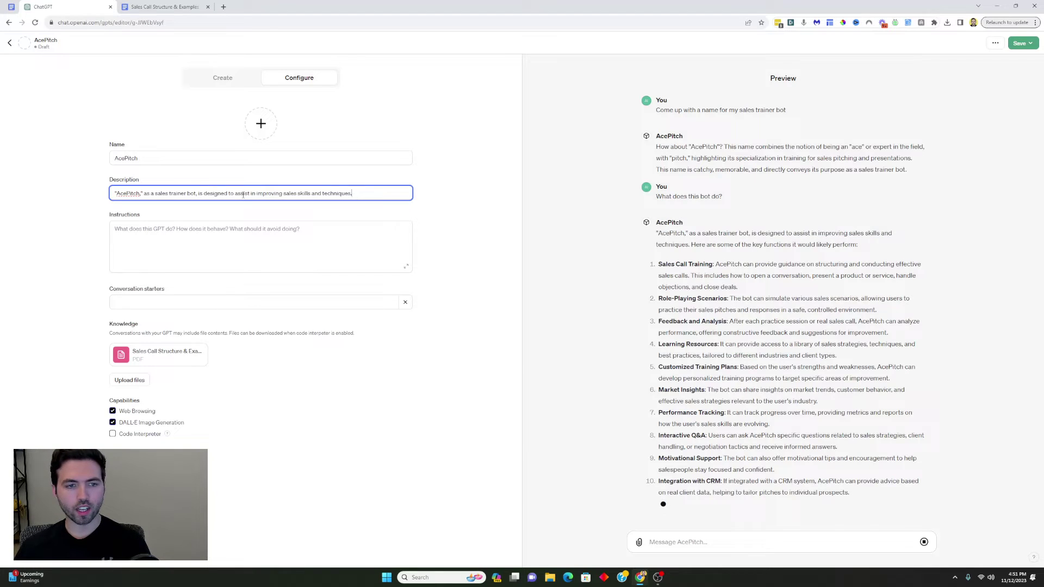
pyautogui.click(511, 264)
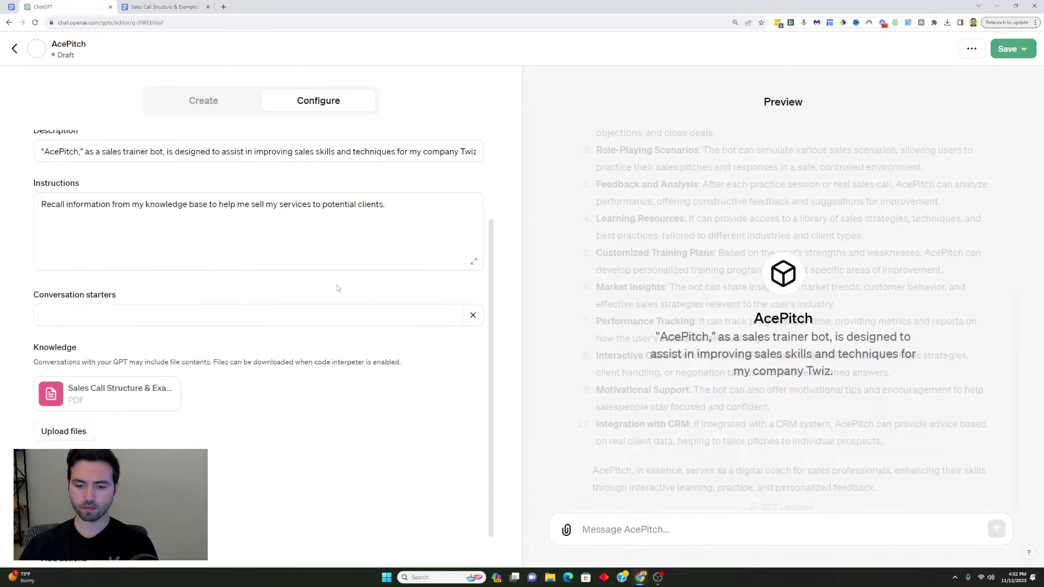
pyautogui.scroll(1, 349, 285)
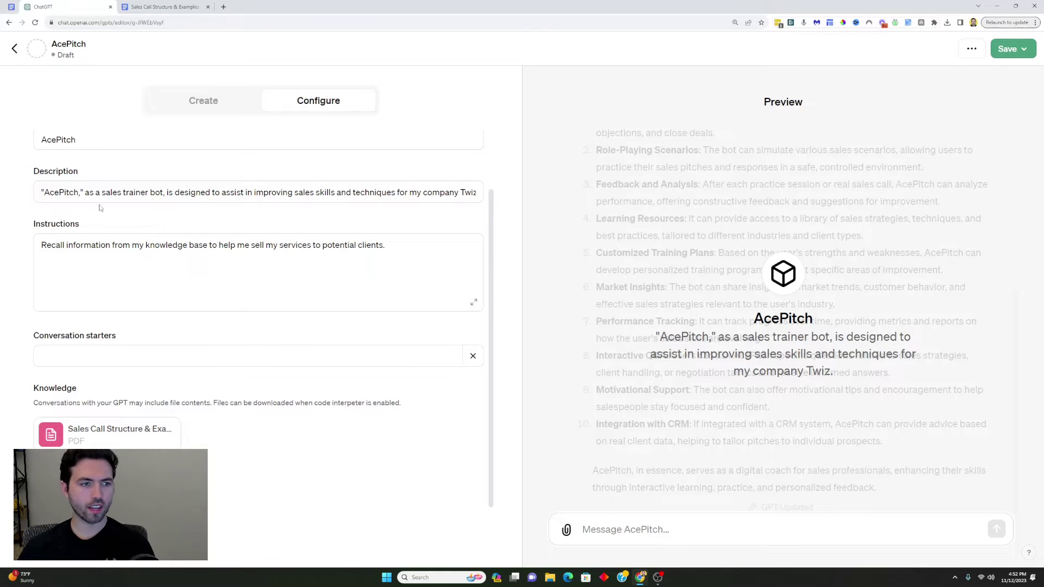
pyautogui.click(101, 193)
pyautogui.moveTo(101, 193); pyautogui.dragTo(509, 227)
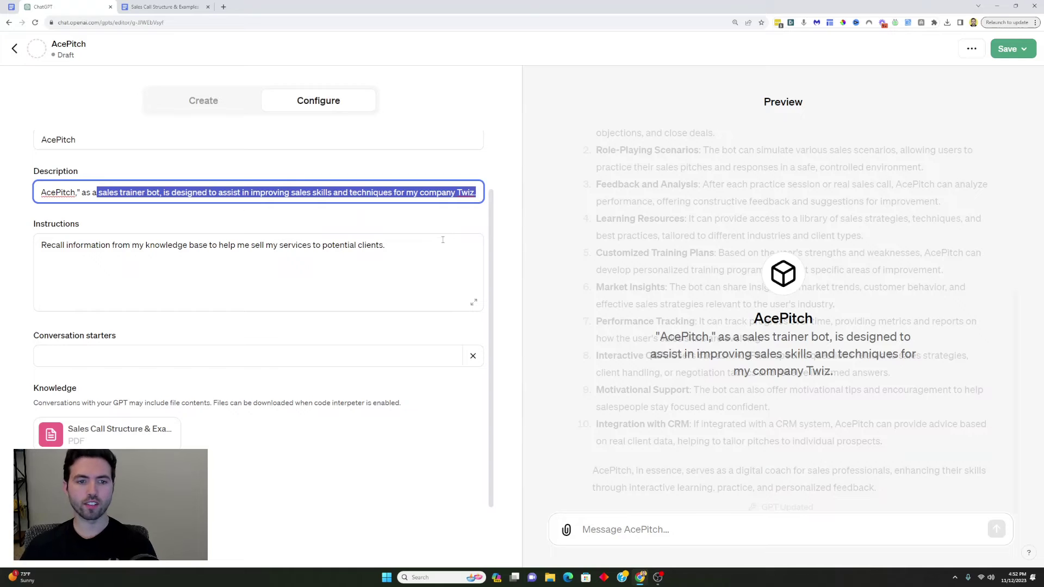
pyautogui.doubleClick(228, 246)
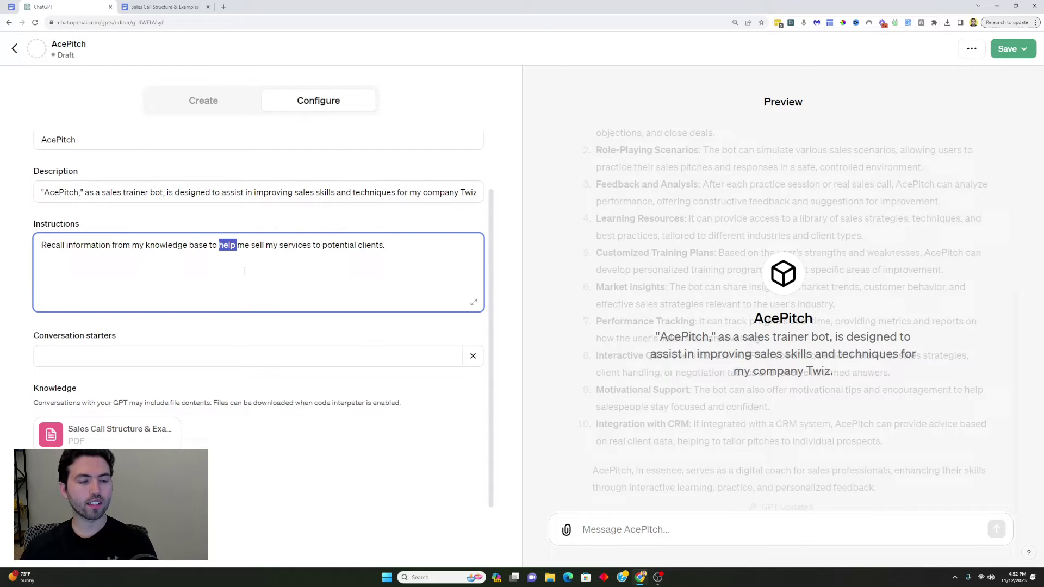
# - Enter the starters about selling Twiz services and the ideal Twiz sales-call structure
pyautogui.click(310, 335)
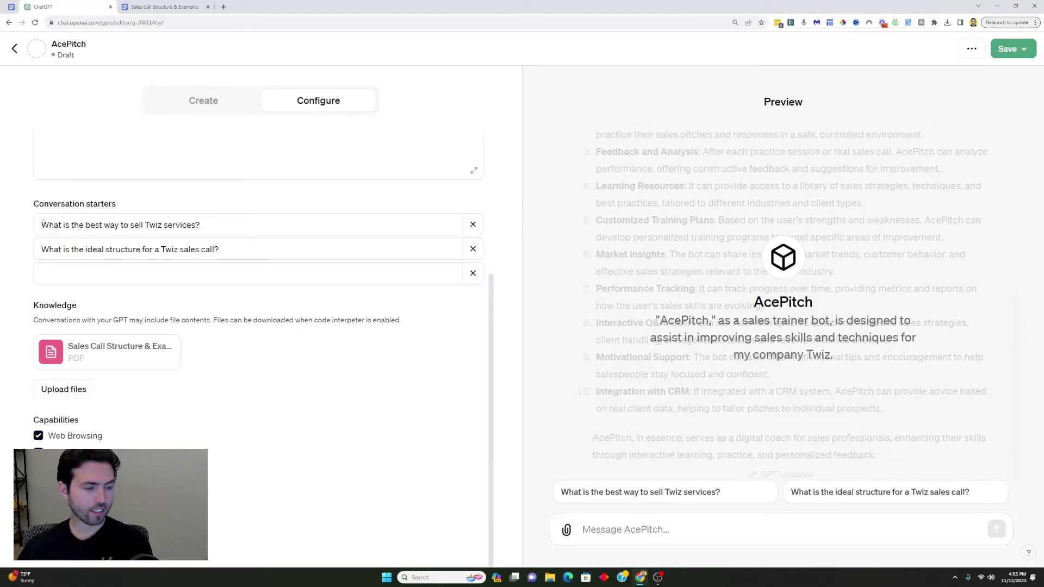
pyautogui.moveTo(37, 213)
pyautogui.moveTo(43, 225); pyautogui.dragTo(227, 239)
pyautogui.moveTo(42, 249); pyautogui.dragTo(235, 255)
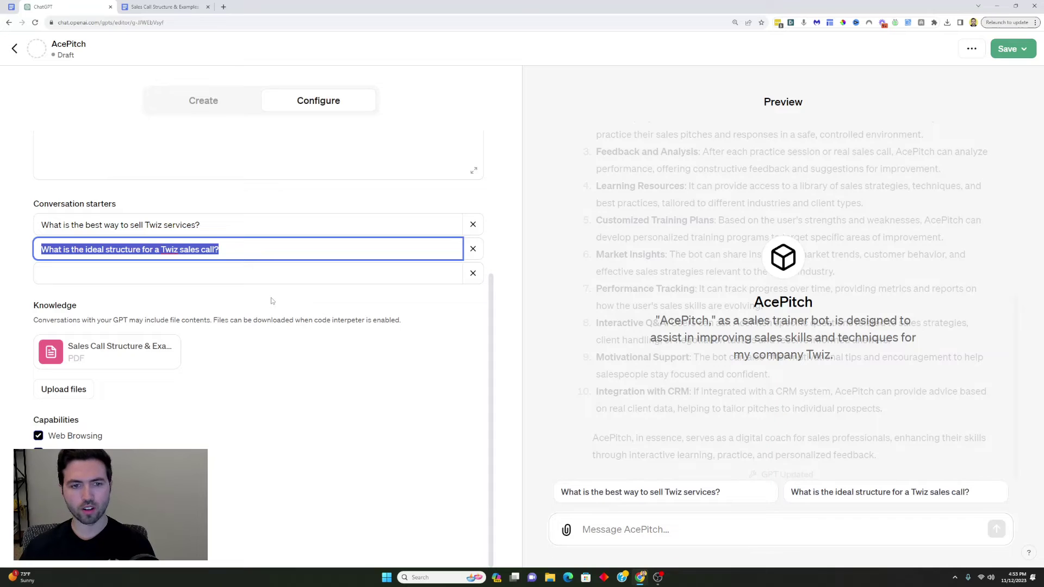
pyautogui.moveTo(880, 501)
pyautogui.moveTo(739, 497)
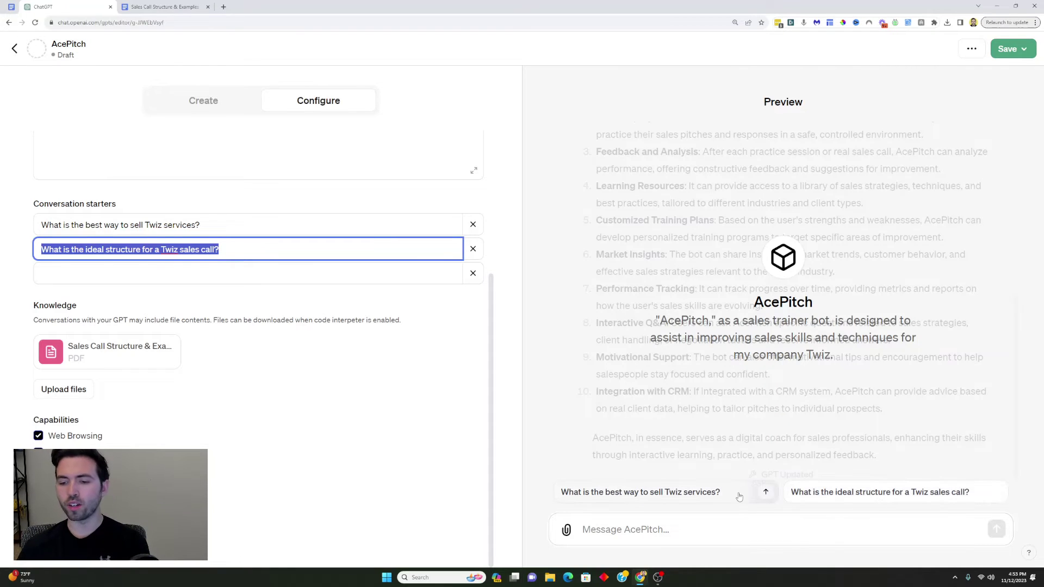
# - Zoom out and scroll through the configuration form and the example weather action schema
pyautogui.click(487, 341)
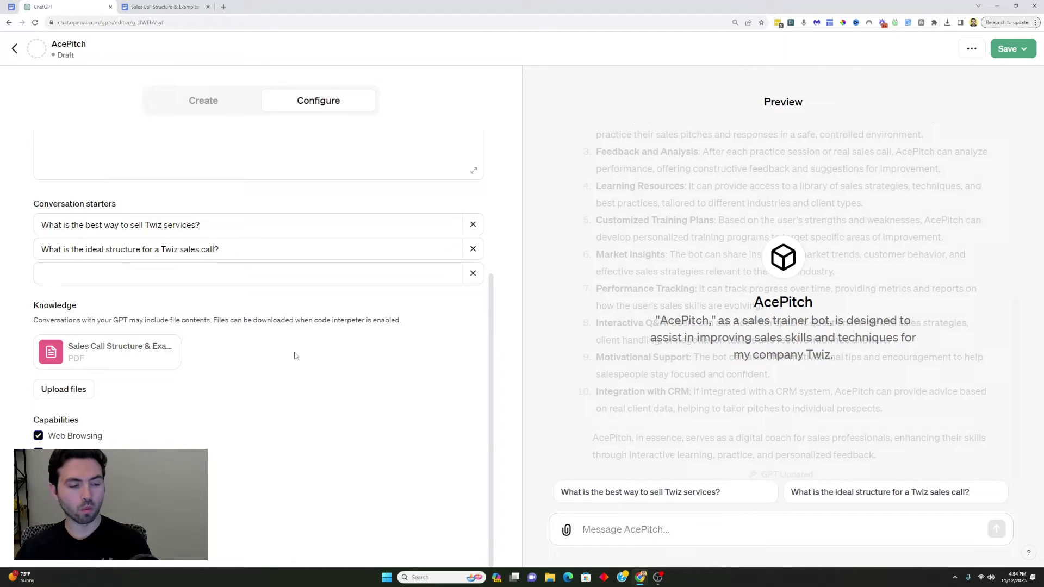
pyautogui.hotkey('ctrl', '-')
pyautogui.hotkey('ctrl', '-')
pyautogui.hotkey('ctrl', '-')
pyautogui.hotkey('ctrl', '-')
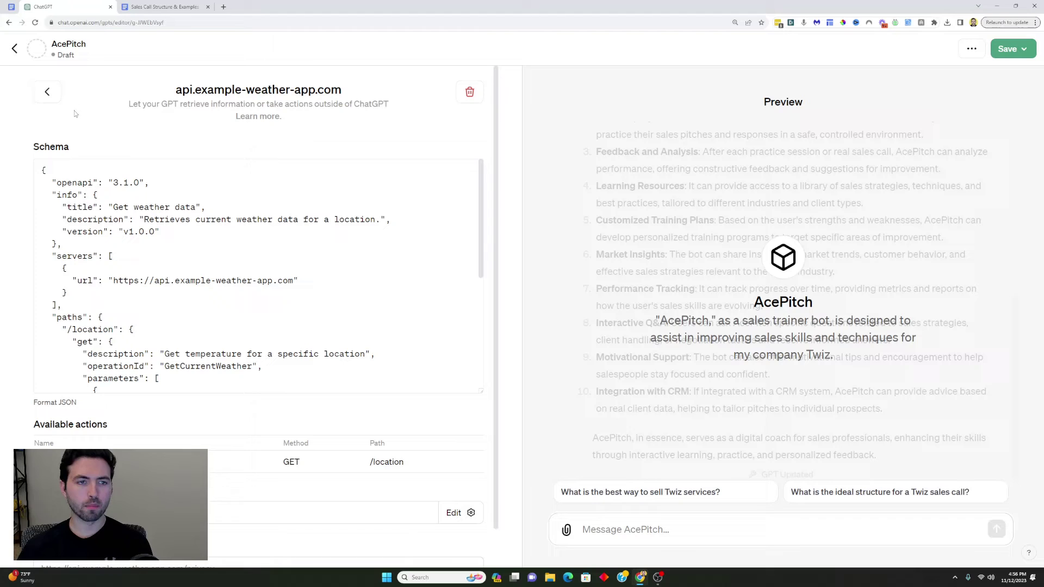
pyautogui.scroll(-1, 208, 263)
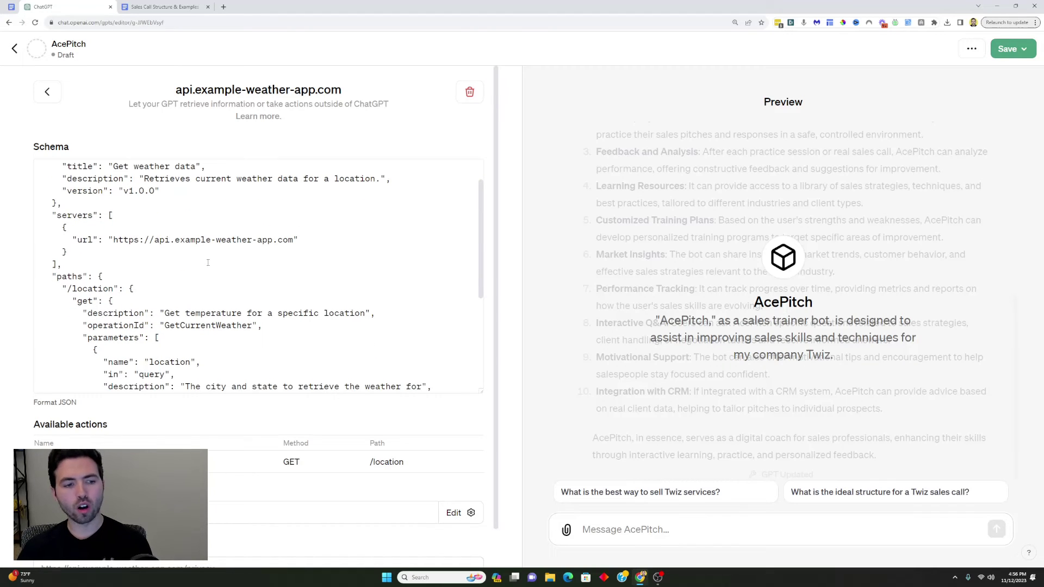
pyautogui.scroll(1, 220, 238)
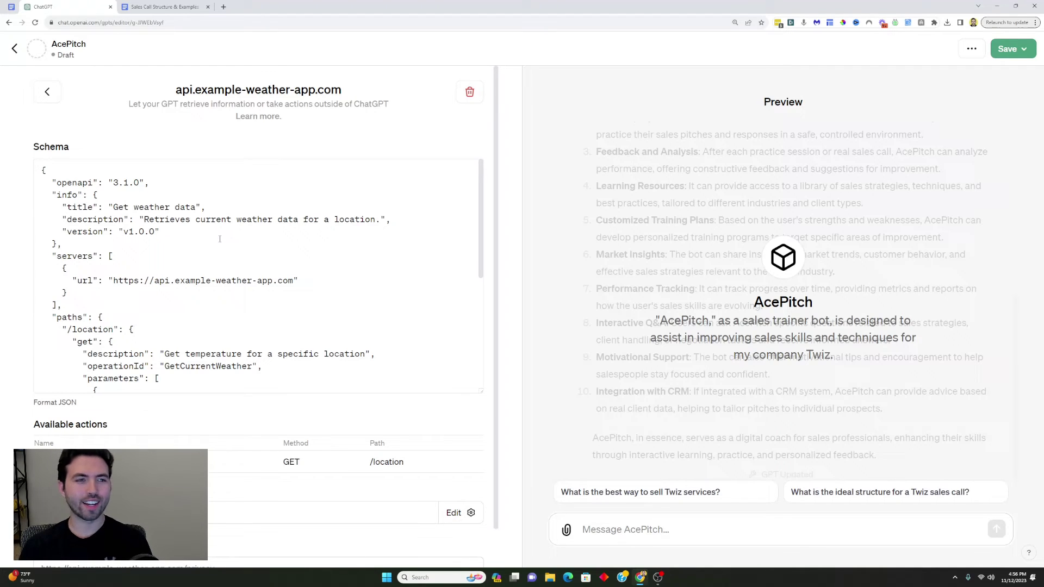
pyautogui.scroll(-1, 220, 239)
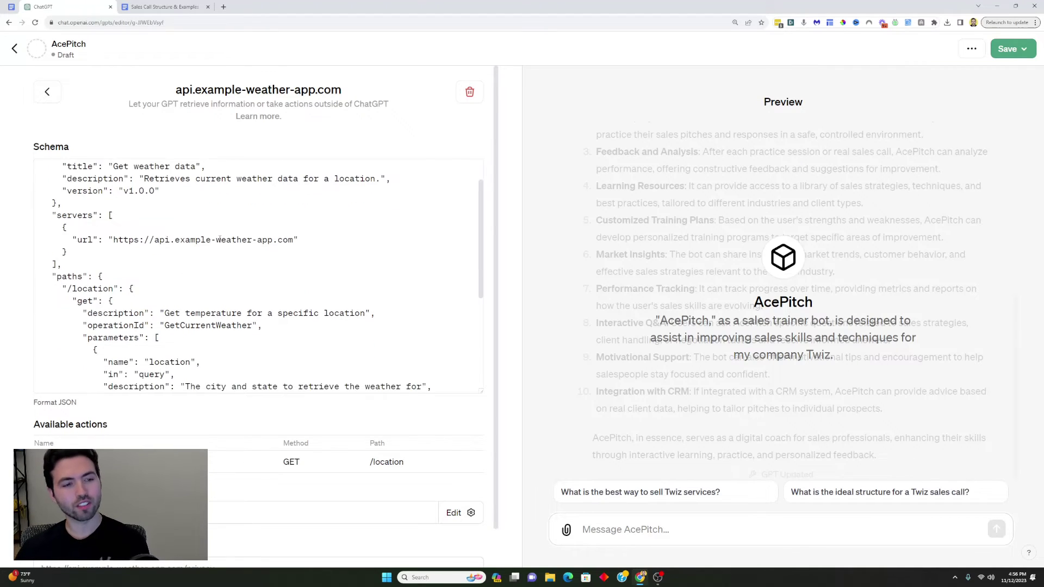
pyautogui.scroll(-1, 219, 239)
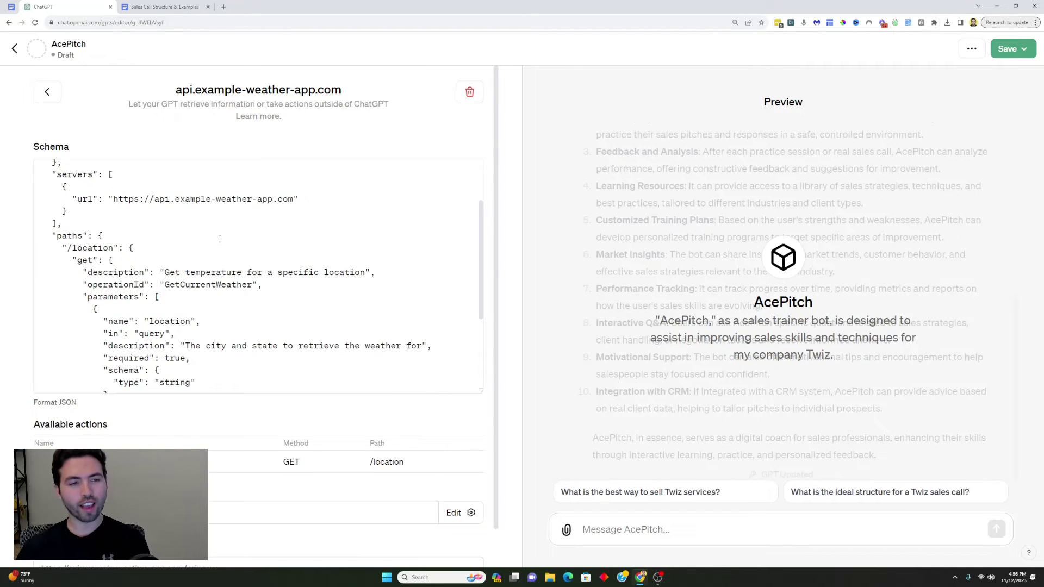
pyautogui.scroll(-1, 220, 240)
pyautogui.scroll(-2, 237, 248)
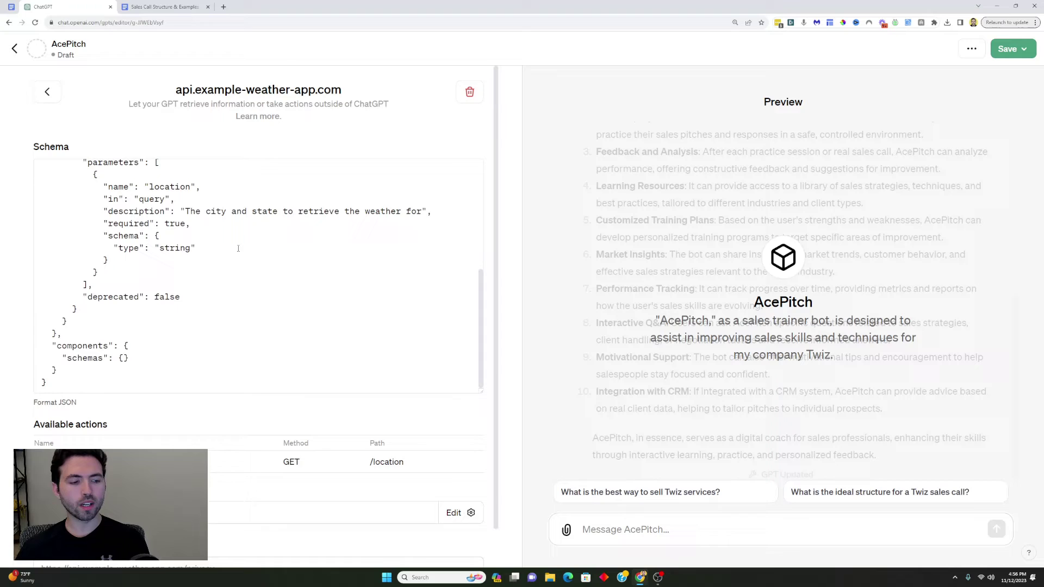
pyautogui.scroll(-1, 262, 376)
pyautogui.scroll(3, 272, 337)
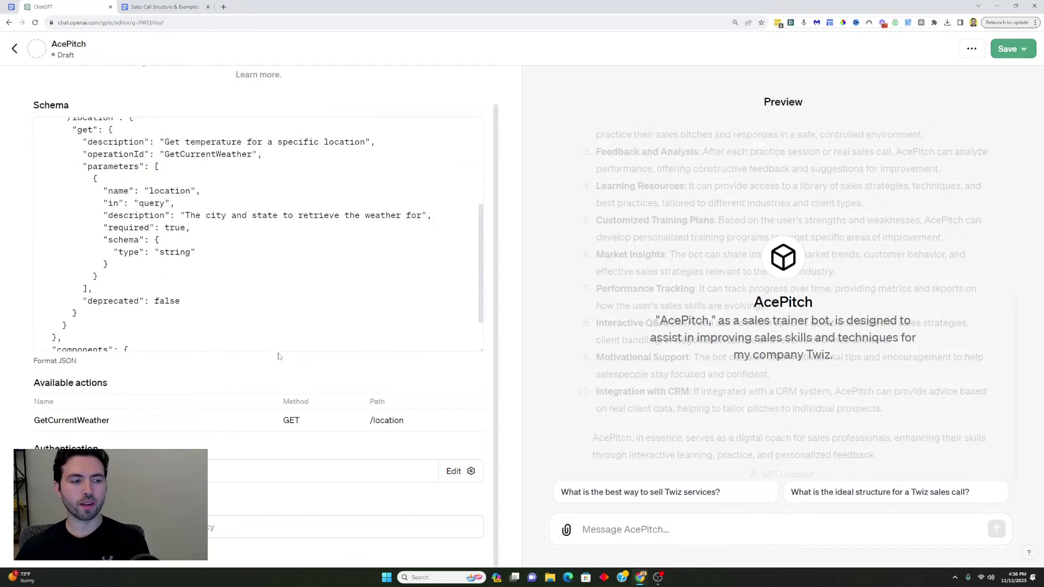
pyautogui.scroll(1, 279, 373)
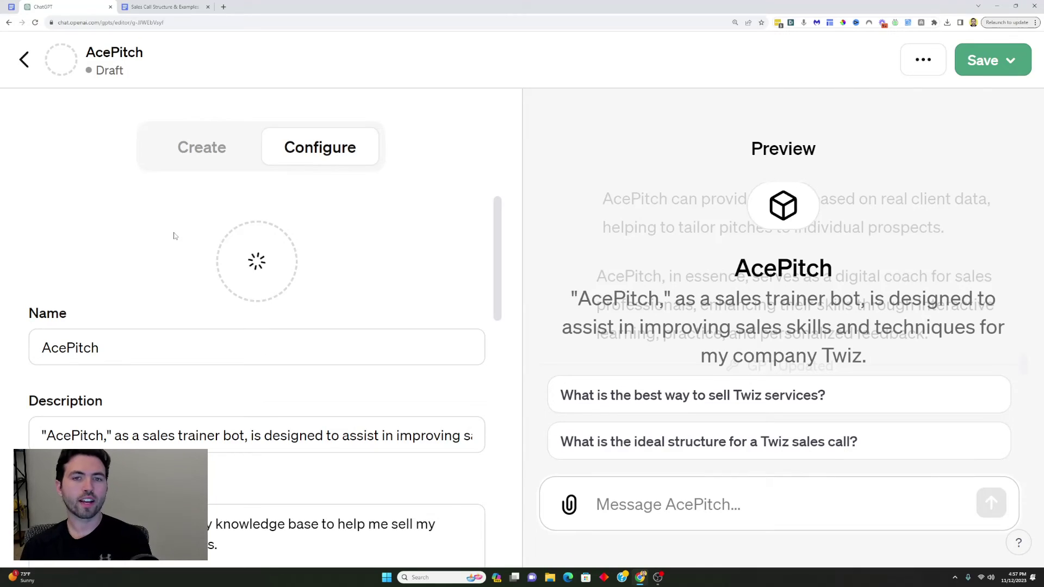
# - Check the generated salesman profile picture, dismiss its options menu, and zoom the page out
pyautogui.click(254, 267)
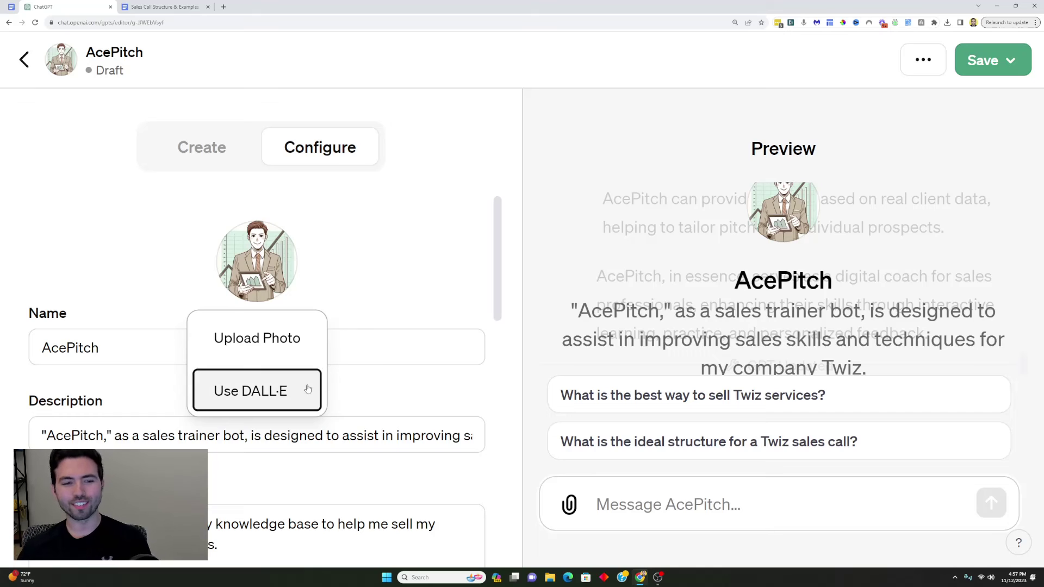
pyautogui.click(350, 304)
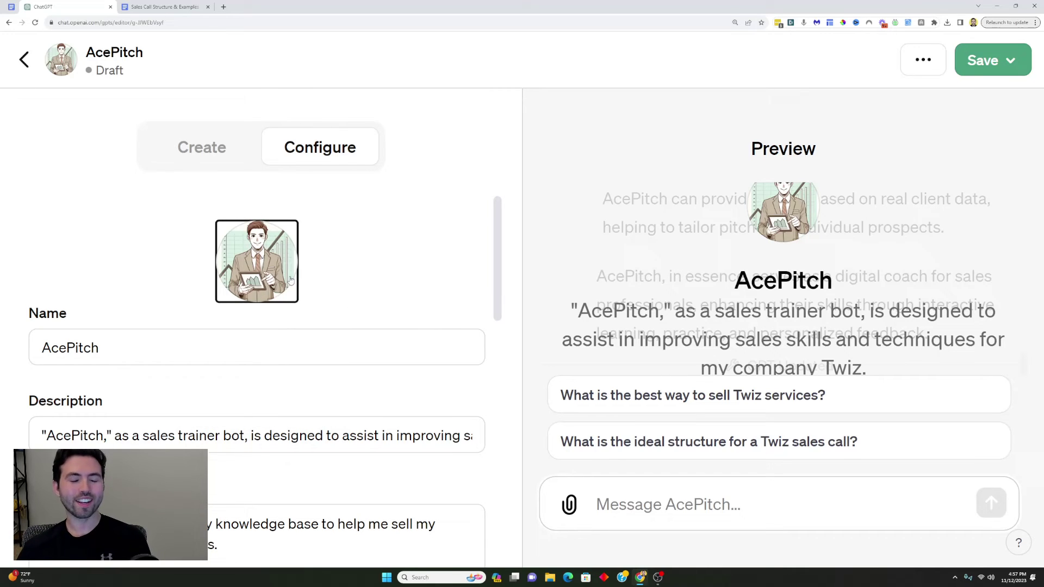
pyautogui.click(387, 270)
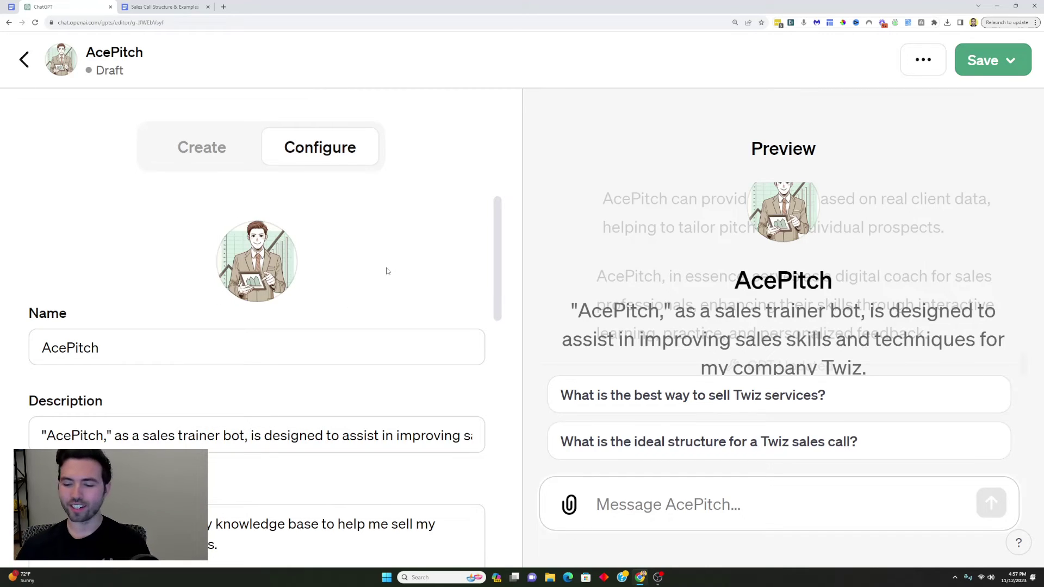
pyautogui.hotkey('ctrl', '-')
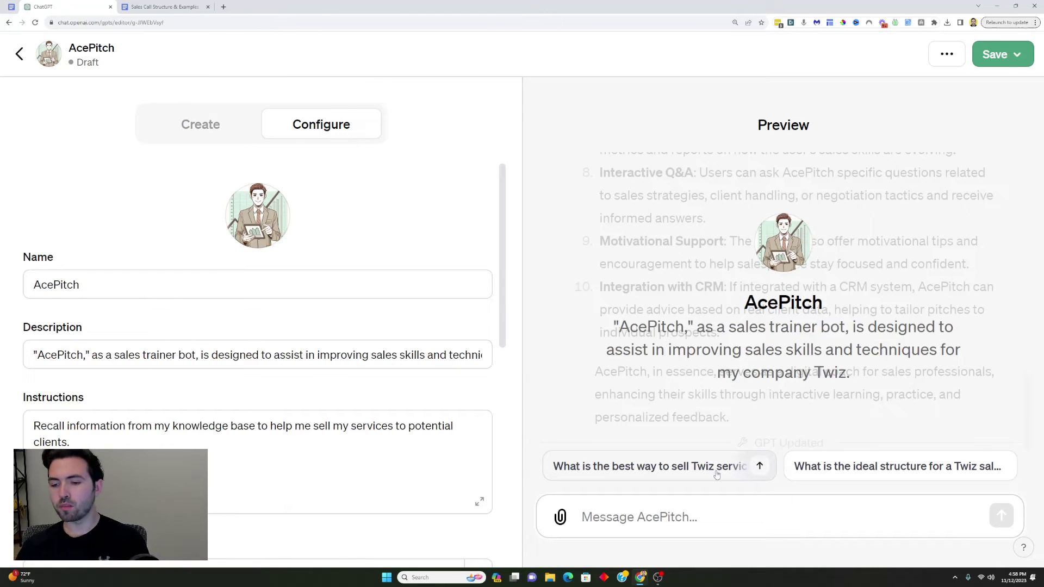
# - Run the 'What is the best way to sell Twiz services?' starter in Preview
pyautogui.click(684, 482)
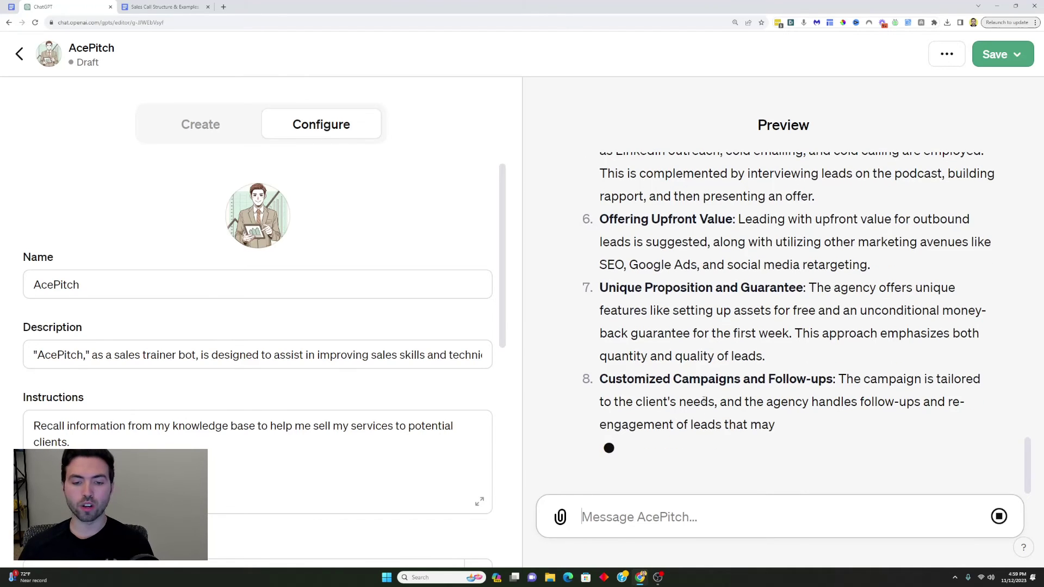
pyautogui.scroll(-3, 501, 393)
pyautogui.scroll(-3, 501, 393)
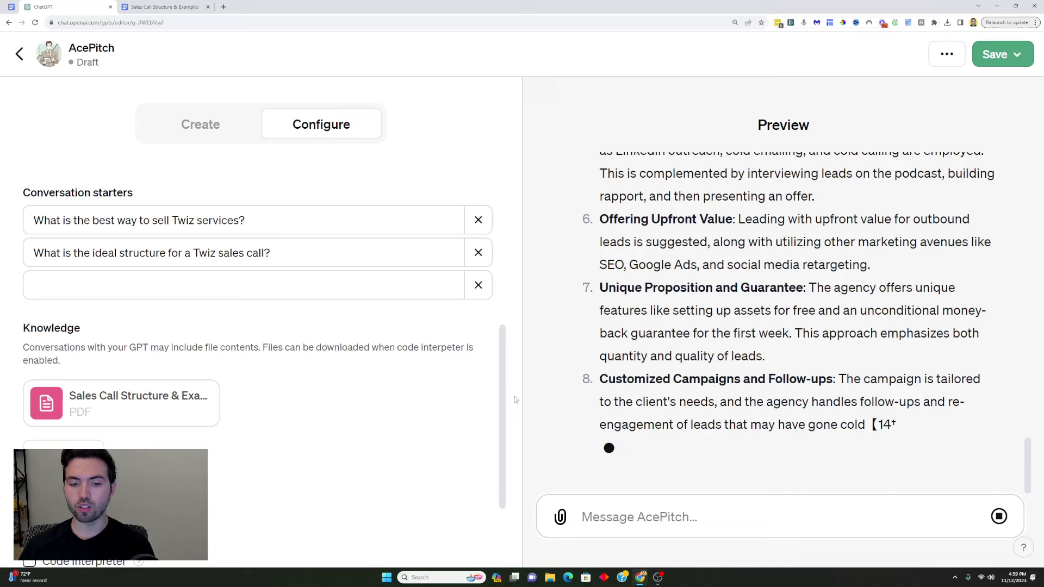
pyautogui.hotkey('ctrl', '+')
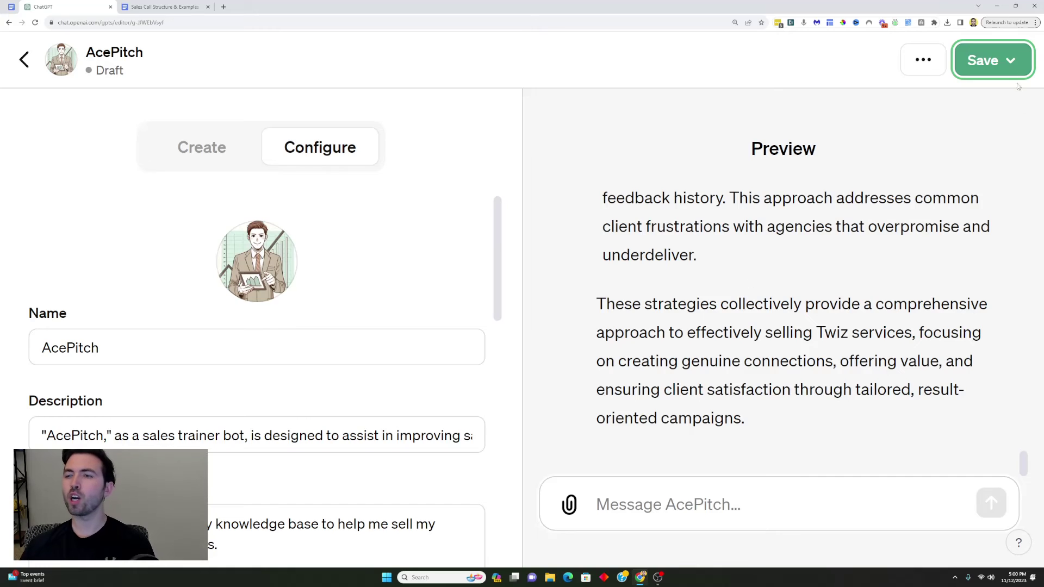
# - Choose 'Only people with a link', close Publish without publishing, and open the ... menu
pyautogui.click(993, 60)
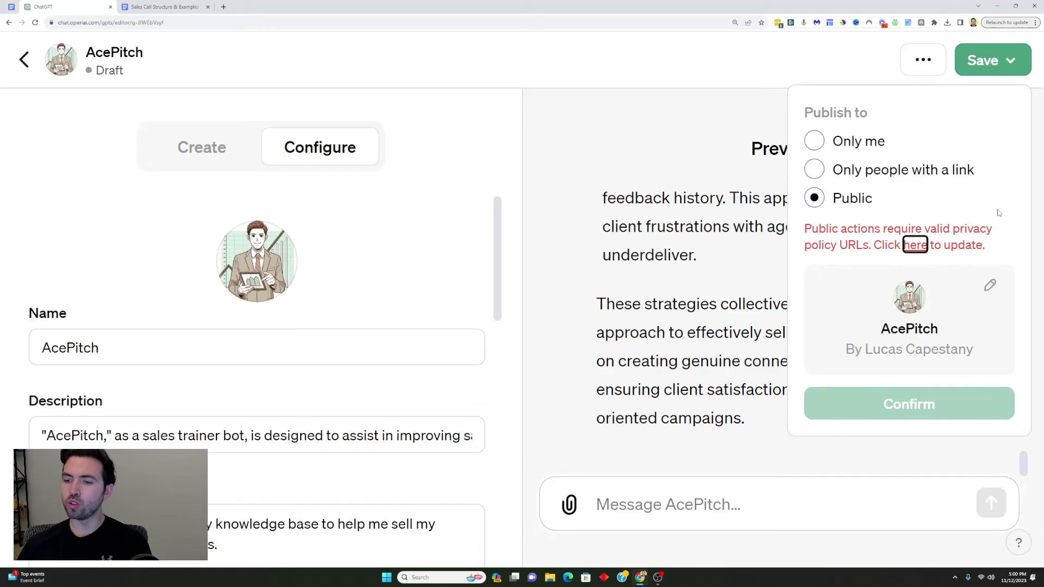
pyautogui.click(815, 169)
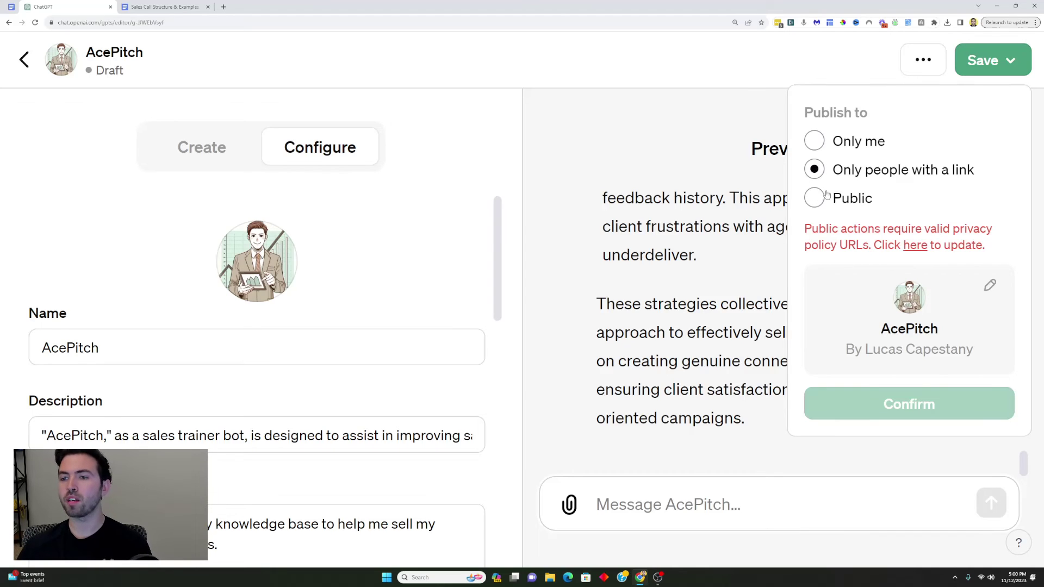
pyautogui.click(998, 65)
pyautogui.click(997, 65)
pyautogui.press('Escape')
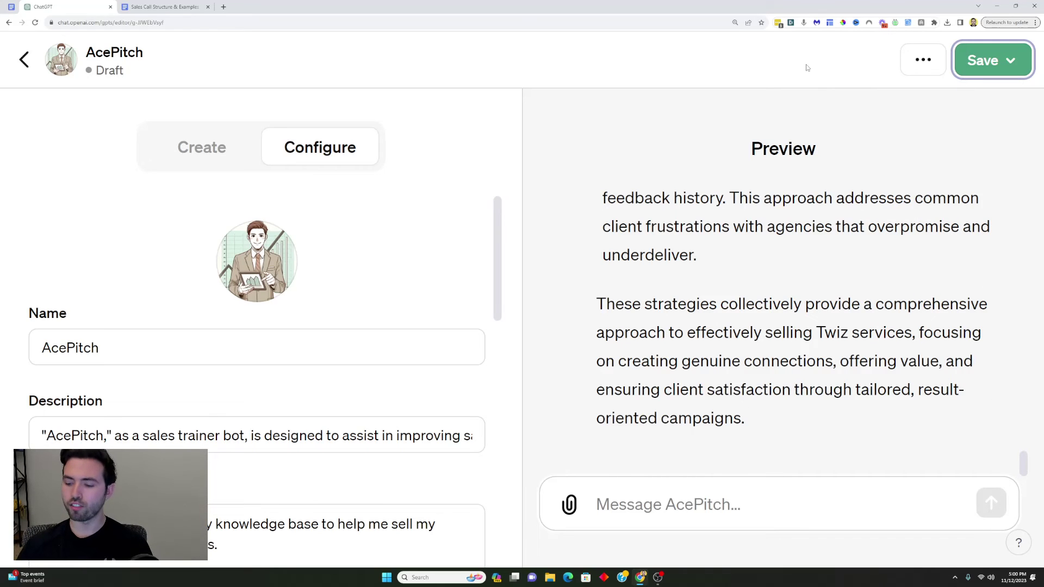
pyautogui.click(919, 74)
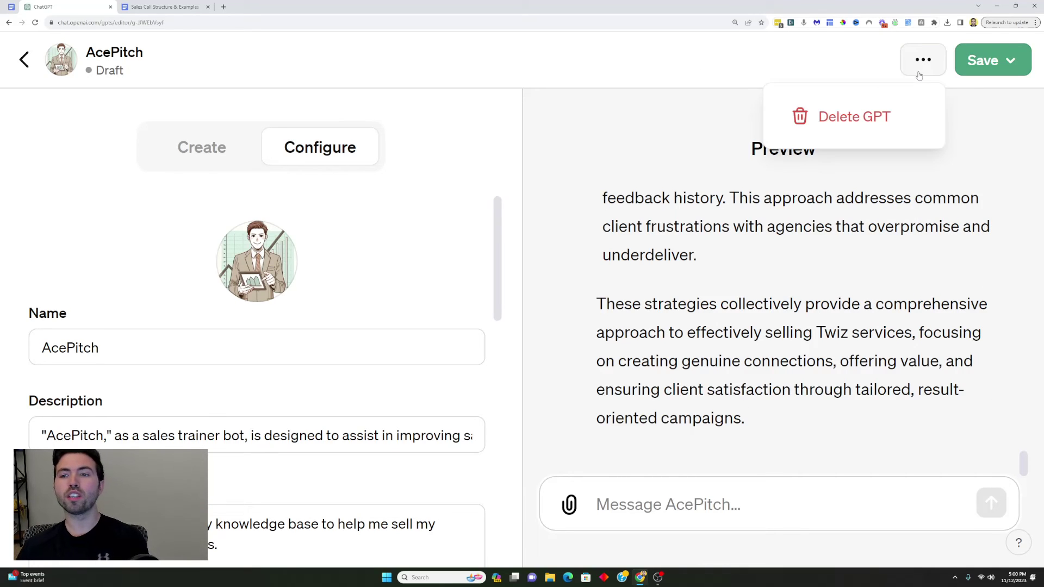
# - Close the extra GPT options menu to return to the GPT Builder conversation about AcePitch's profile picture
pyautogui.click(877, 72)
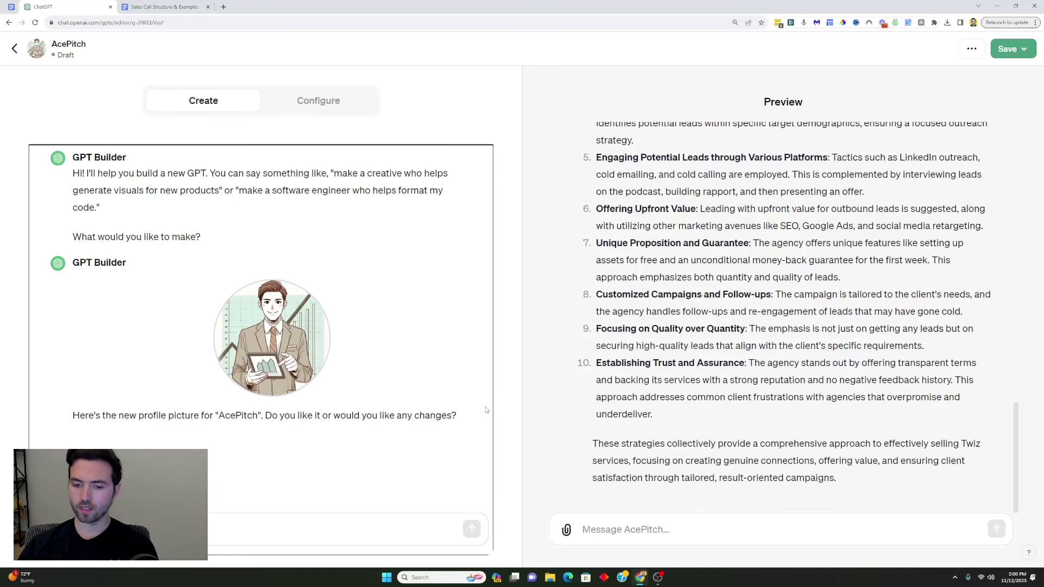